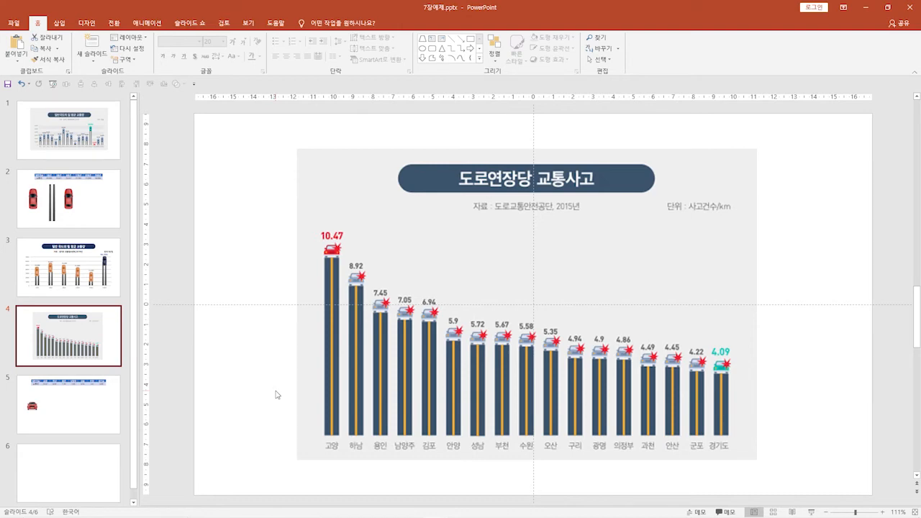
# Copy the title banner, source text and unit label from slide 3 and paste them onto the blank slide 6
pyautogui.click(106, 280)
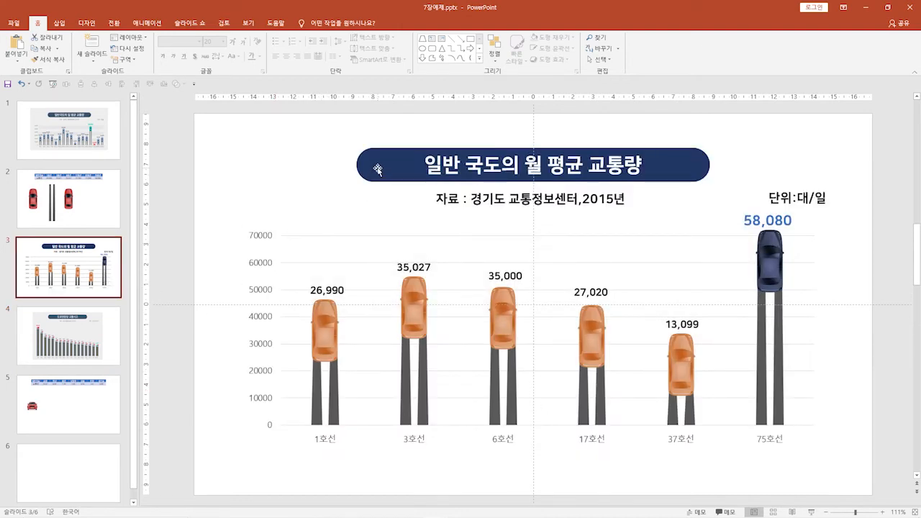
pyautogui.click(378, 170)
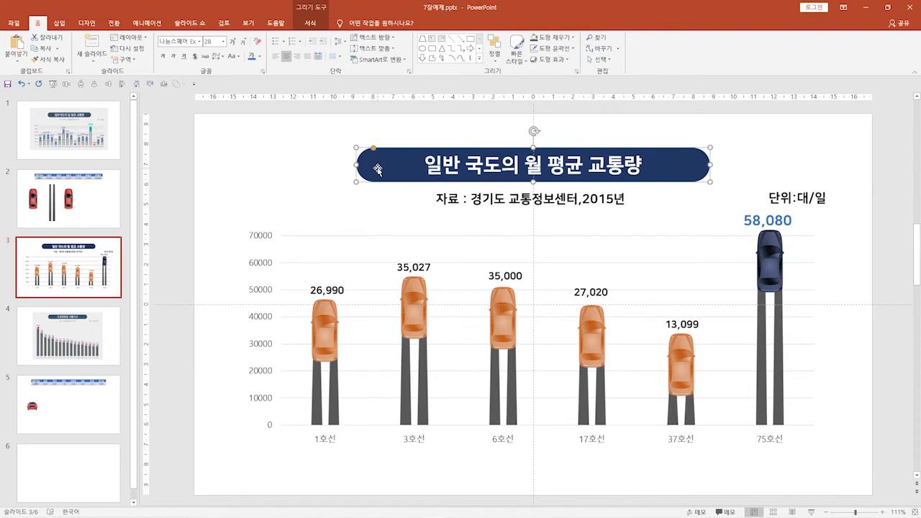
pyautogui.keyDown('shift'); pyautogui.click(445, 203); pyautogui.keyUp('shift')
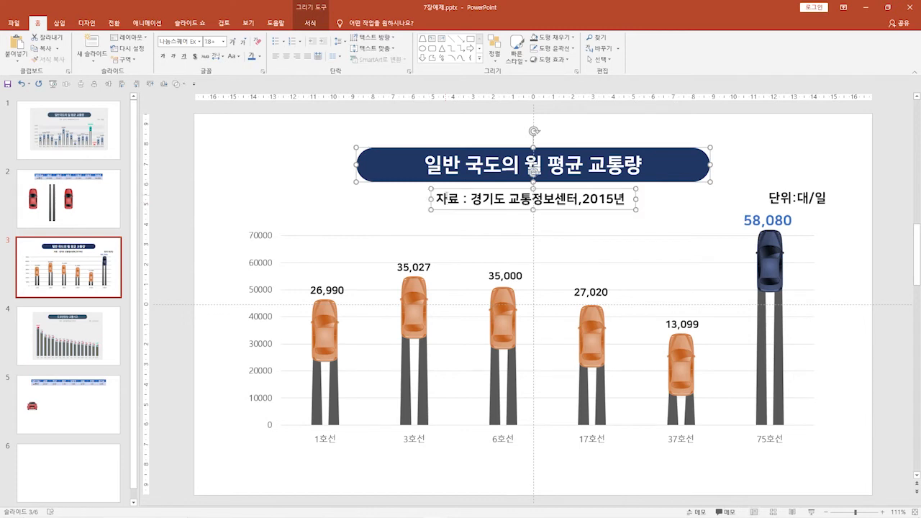
pyautogui.keyDown('shift'); pyautogui.click(792, 190); pyautogui.keyUp('shift')
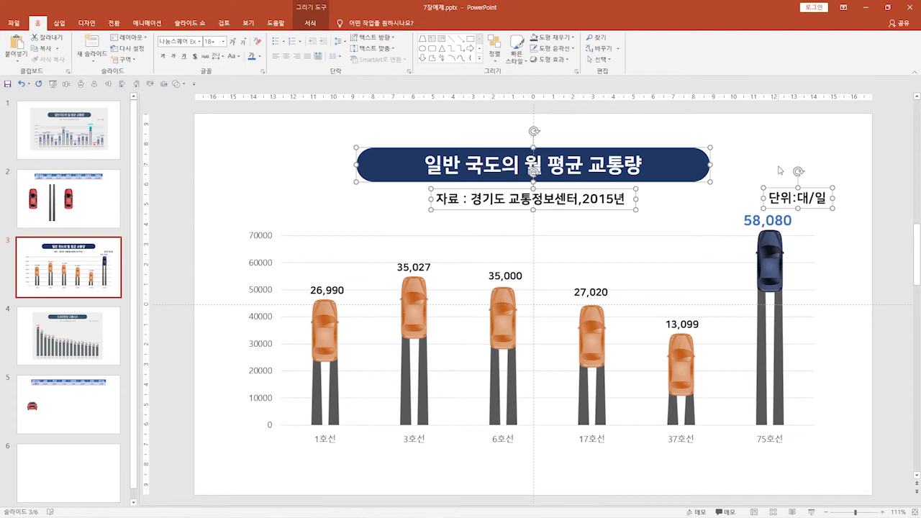
pyautogui.rightClick(684, 165)
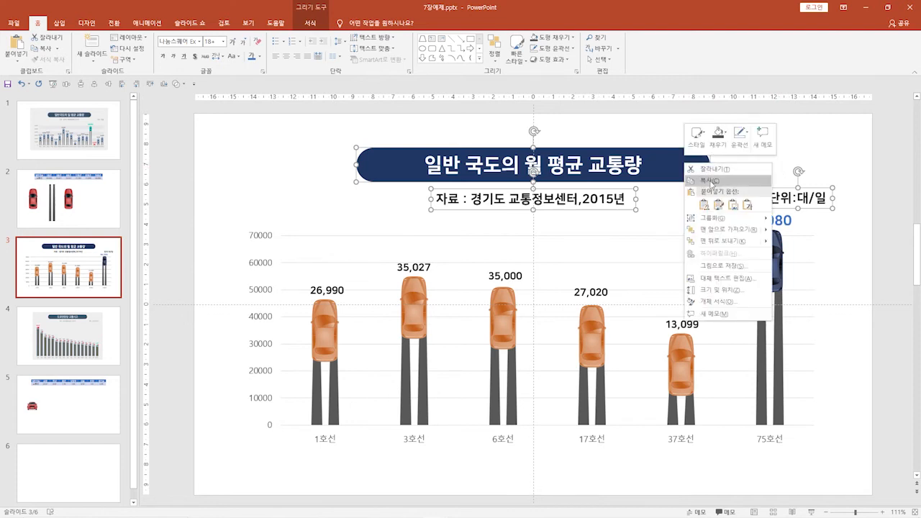
pyautogui.click(712, 182)
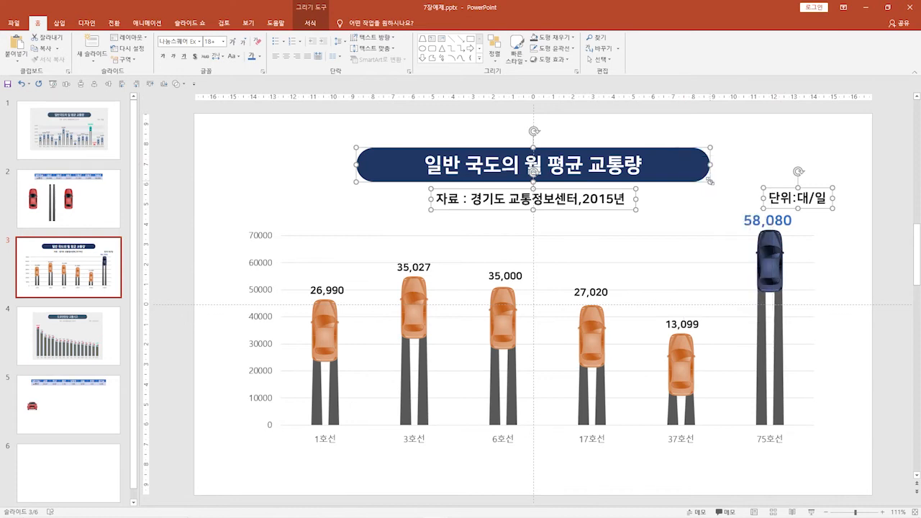
pyautogui.click(81, 469)
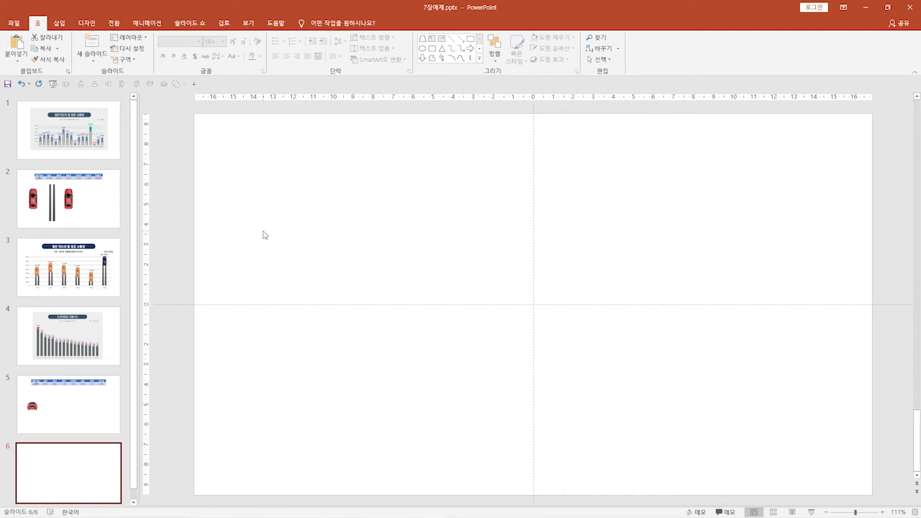
pyautogui.hotkey('ctrl', 'v')
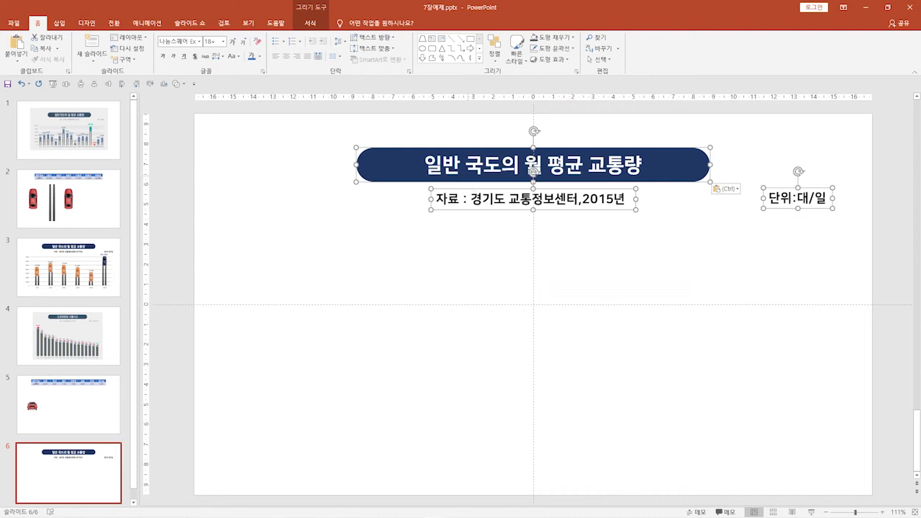
# Change the title banner's text on slide 6 to "도로연장당 교통사고"
pyautogui.click(461, 165)
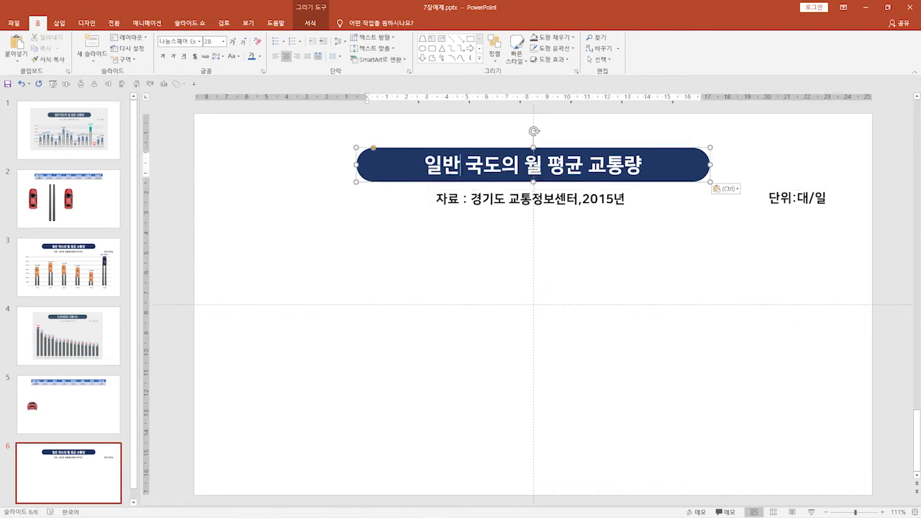
pyautogui.moveTo(424, 165); pyautogui.dragTo(645, 165)
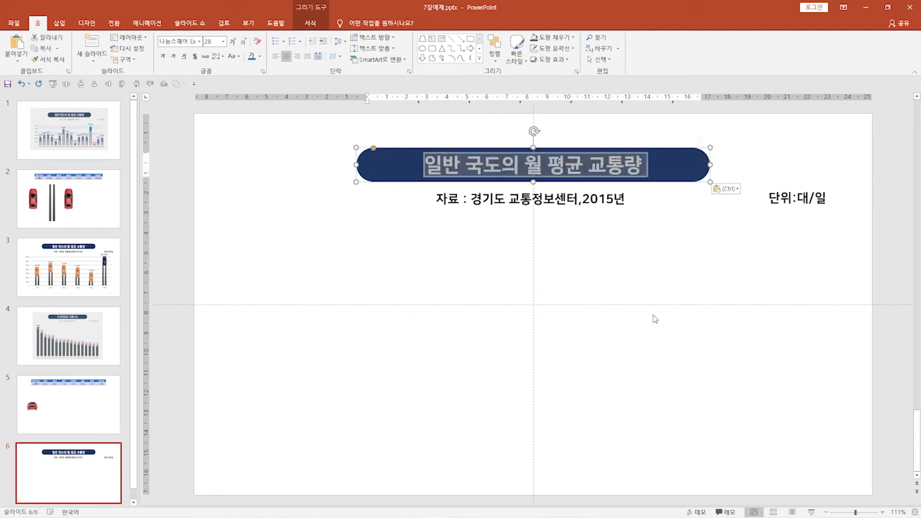
pyautogui.write('도로연')
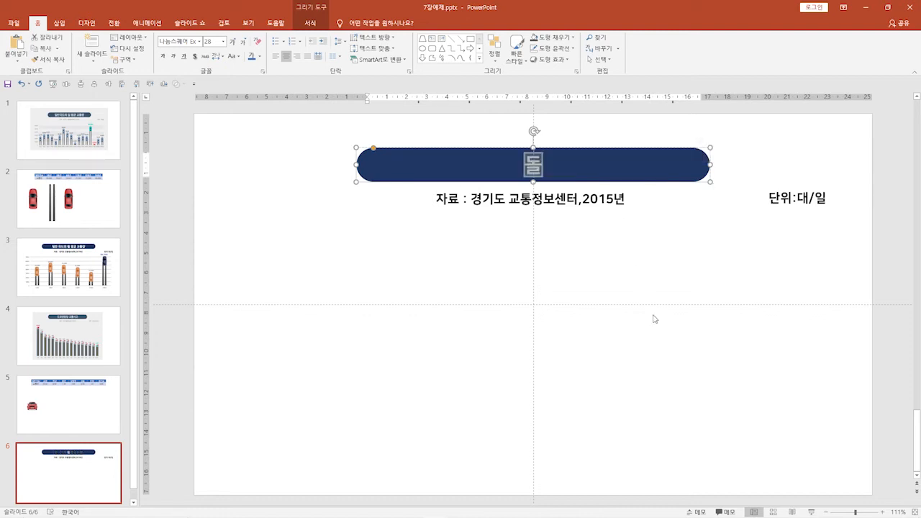
pyautogui.write('장당')
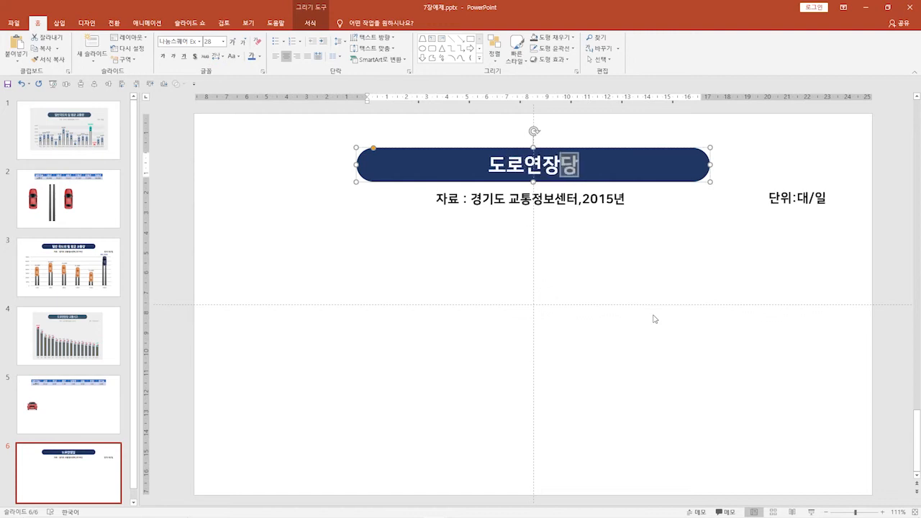
pyautogui.write(' 교통사')
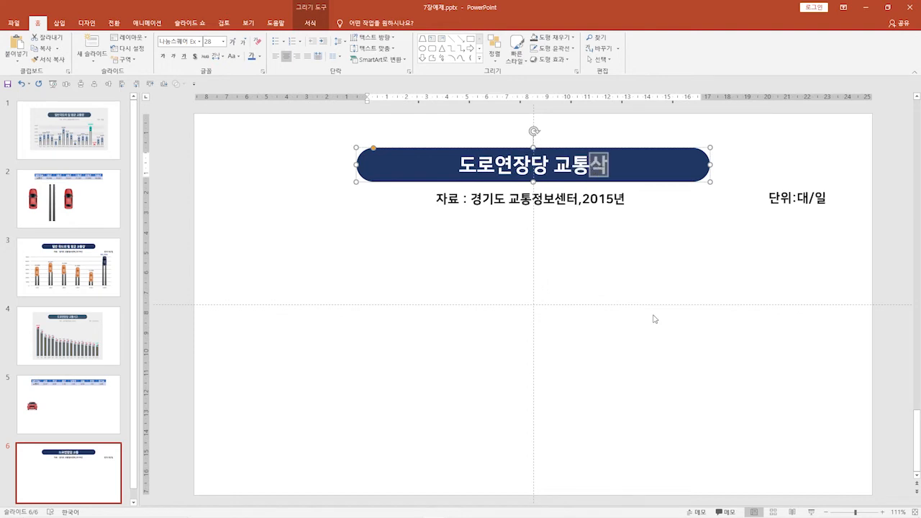
pyautogui.write('고')
pyautogui.click(633, 297)
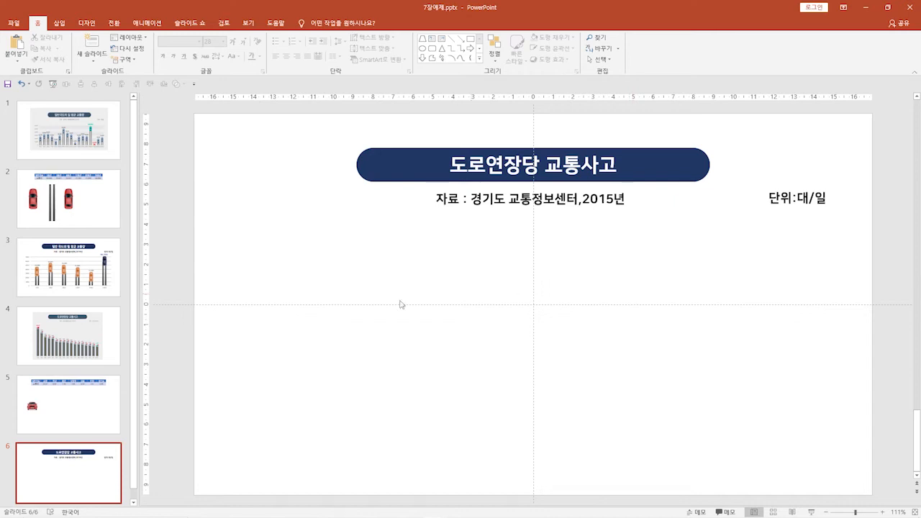
# Change the unit label on slide 6 to "단위:사고건수/km" and shift it slightly inward from the slide's right edge
pyautogui.click(90, 282)
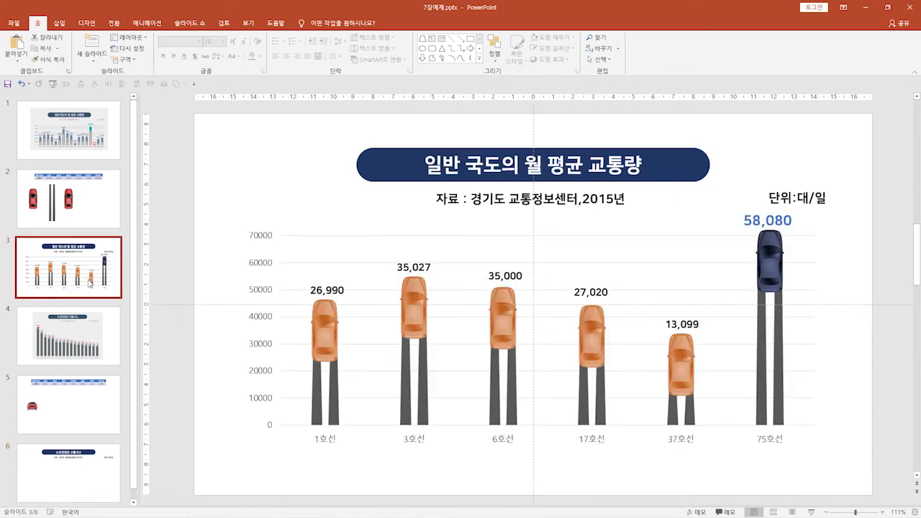
pyautogui.click(85, 483)
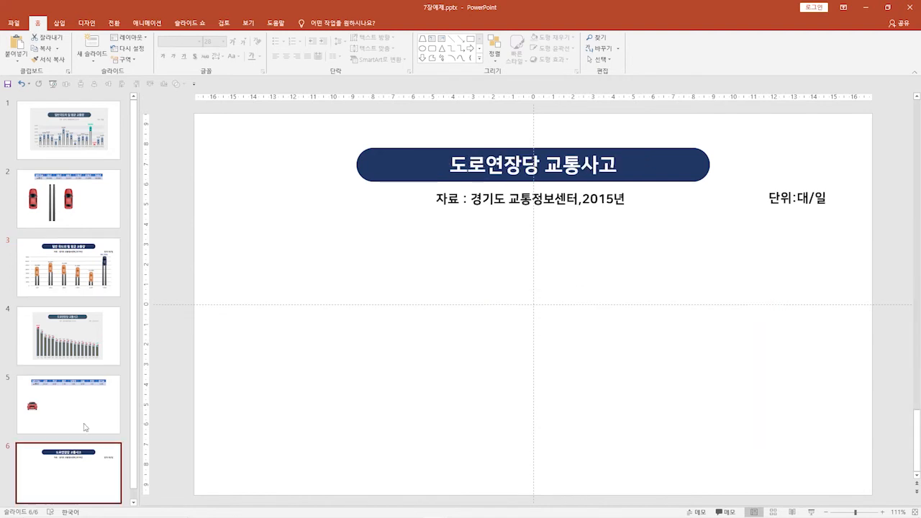
pyautogui.click(85, 358)
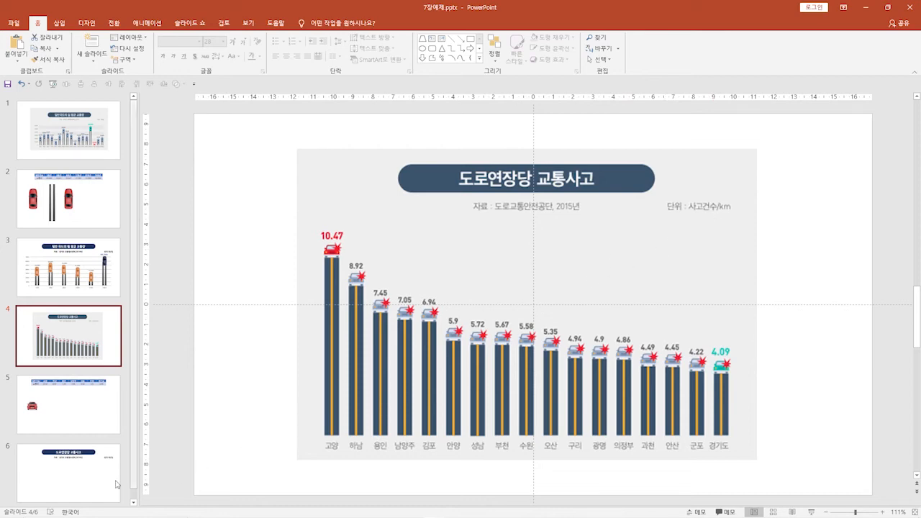
pyautogui.click(69, 473)
pyautogui.moveTo(798, 198); pyautogui.dragTo(829, 201)
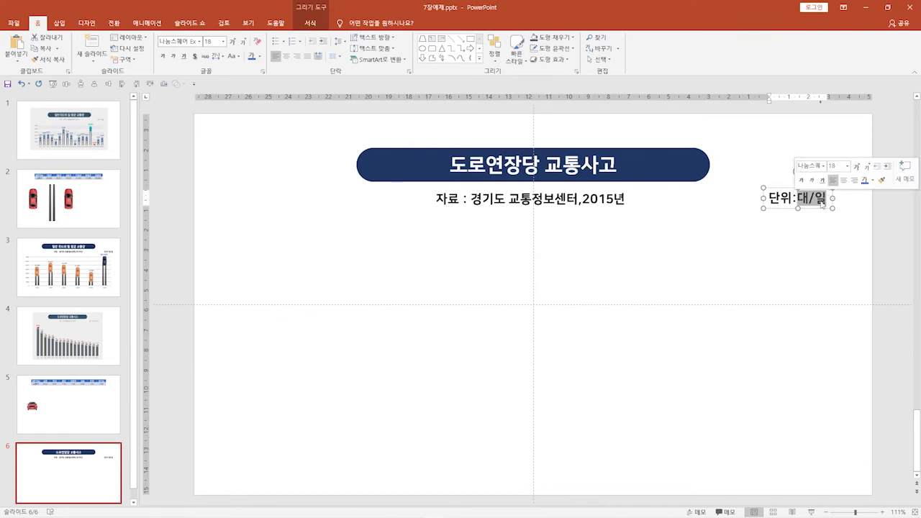
pyautogui.write('사고건수')
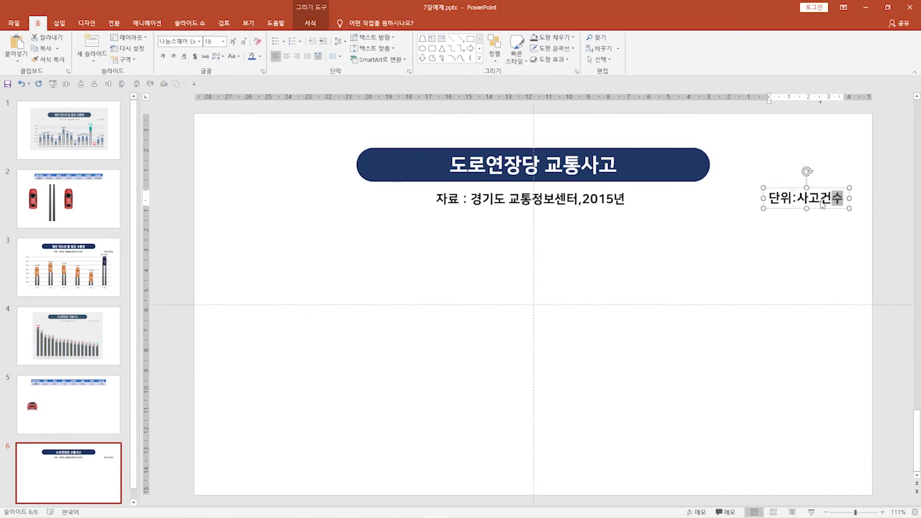
pyautogui.write('/')
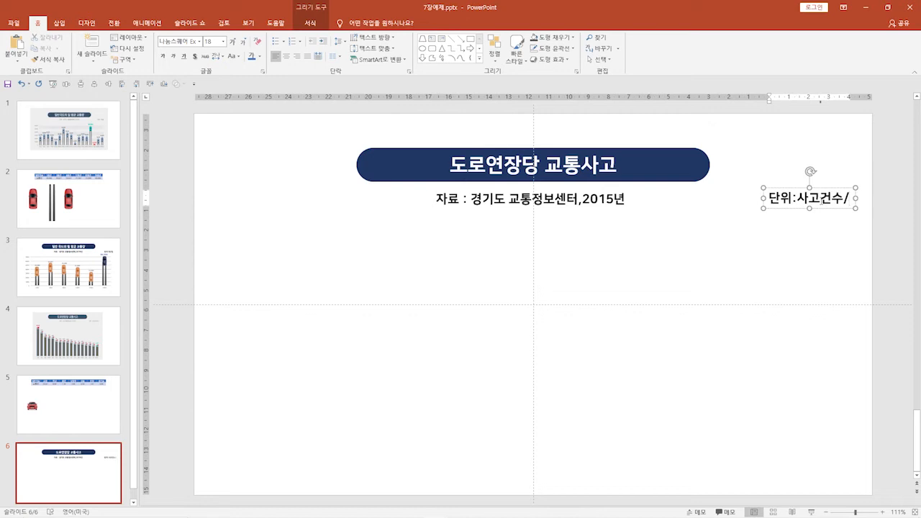
pyautogui.write('km')
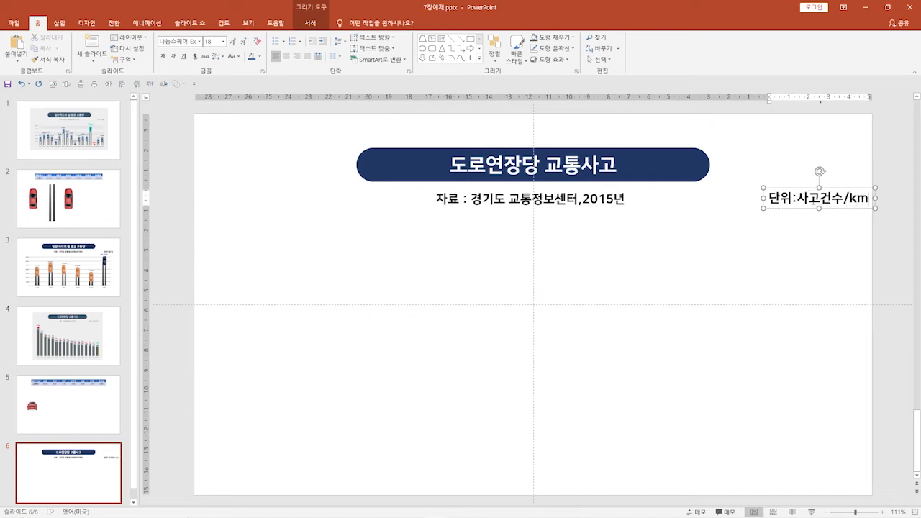
pyautogui.moveTo(795, 188); pyautogui.dragTo(777, 190)
pyautogui.click(750, 257)
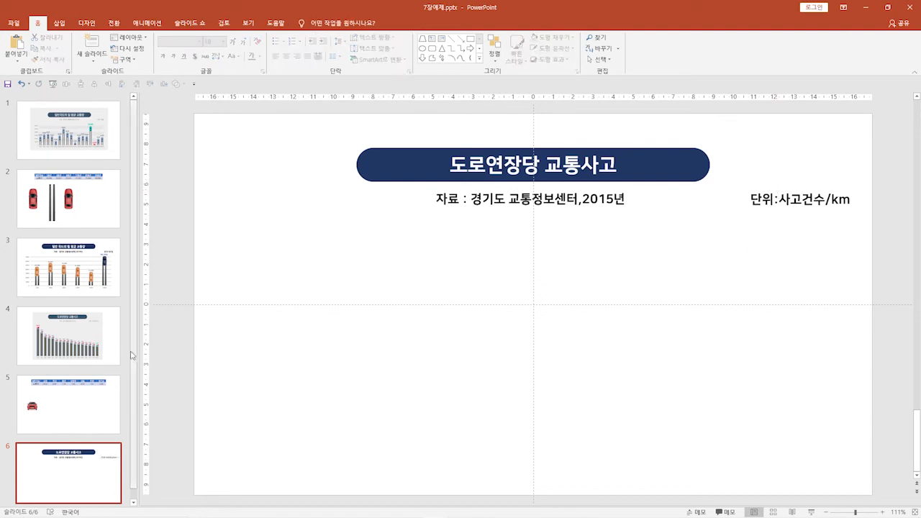
# Draw a tall rectangle about 12.39 cm high and 2.21 cm wide beside the red car on slide 5
pyautogui.click(103, 333)
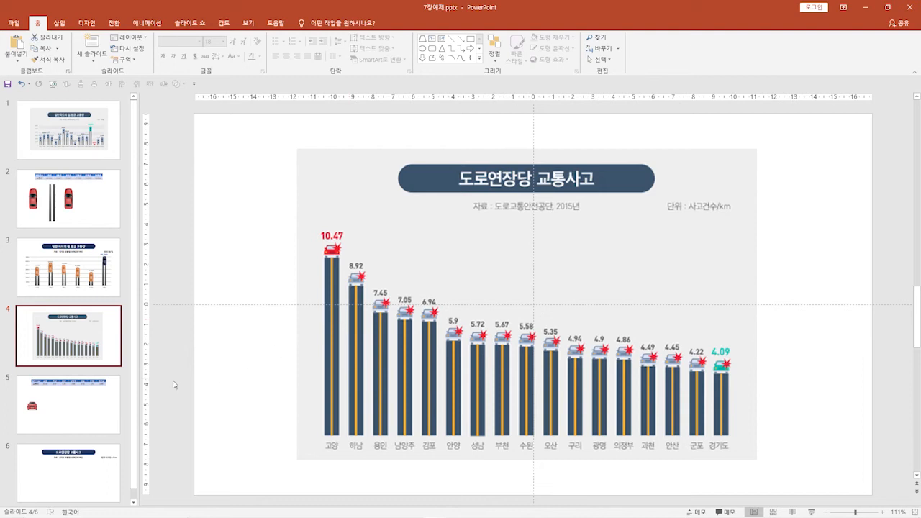
pyautogui.click(94, 398)
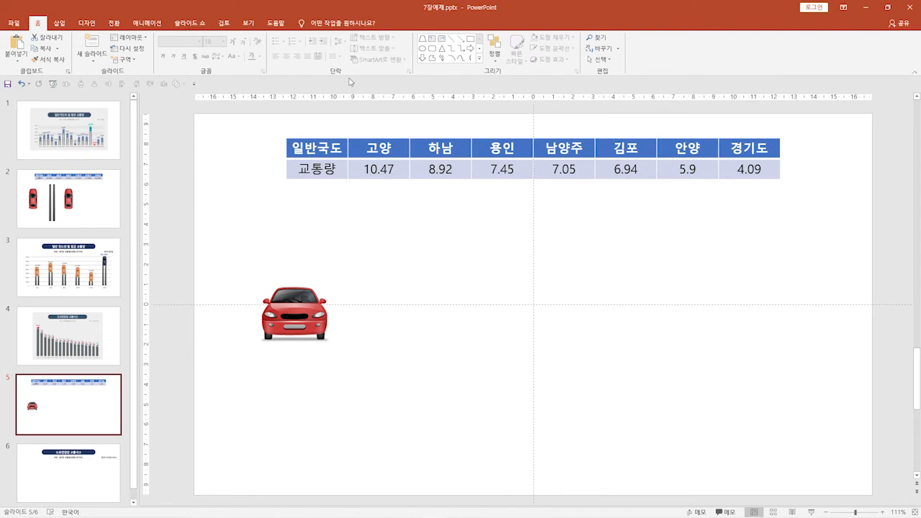
pyautogui.click(67, 27)
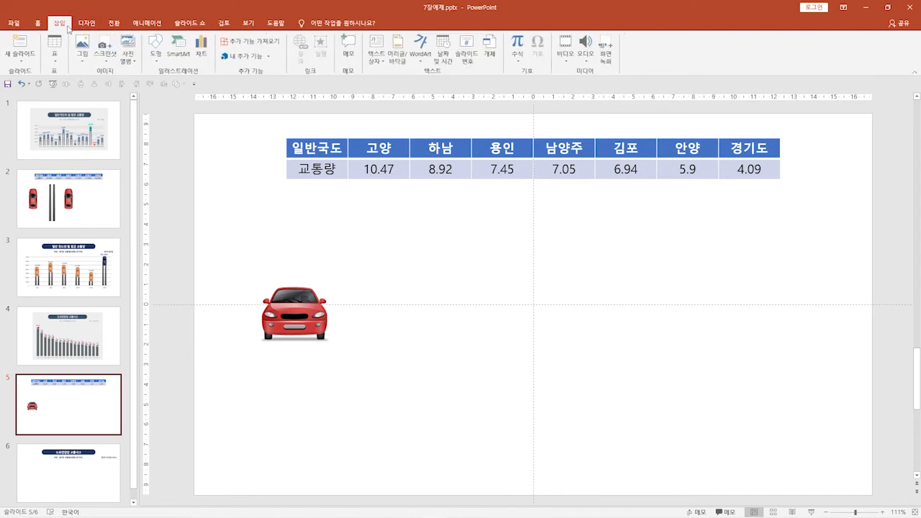
pyautogui.click(156, 53)
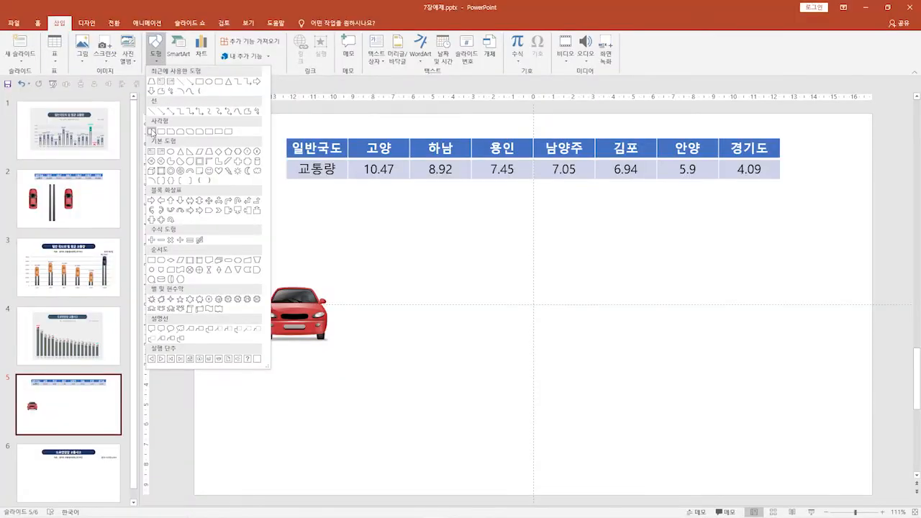
pyautogui.click(152, 131)
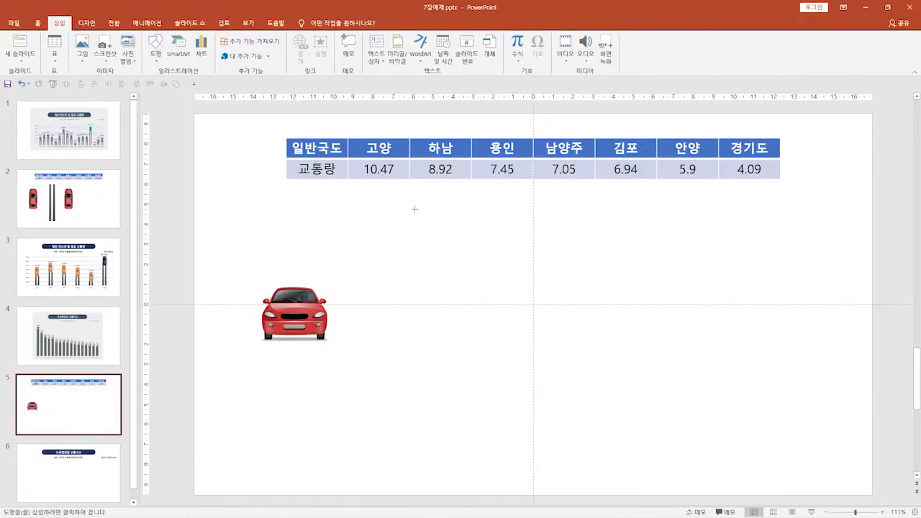
pyautogui.moveTo(414, 208); pyautogui.dragTo(458, 458)
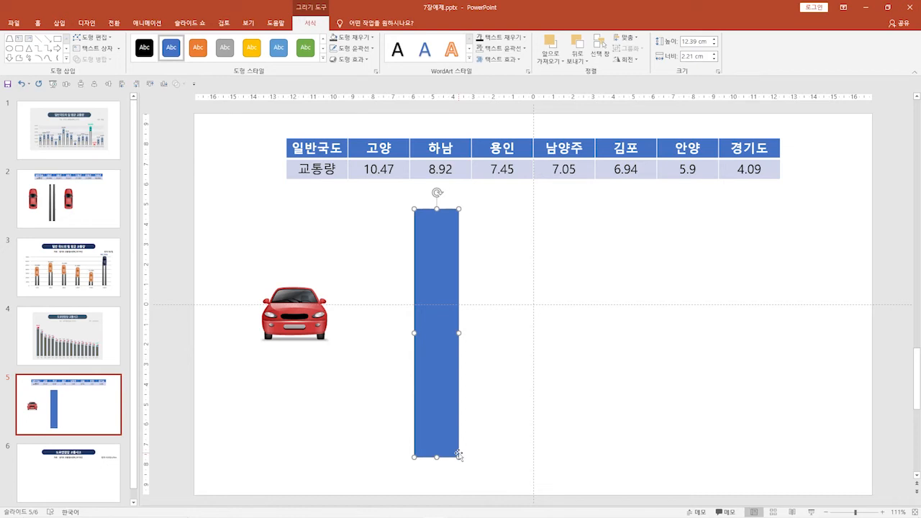
# Fill the tall rectangle with the darkest blue theme shade and remove its outline
pyautogui.click(367, 39)
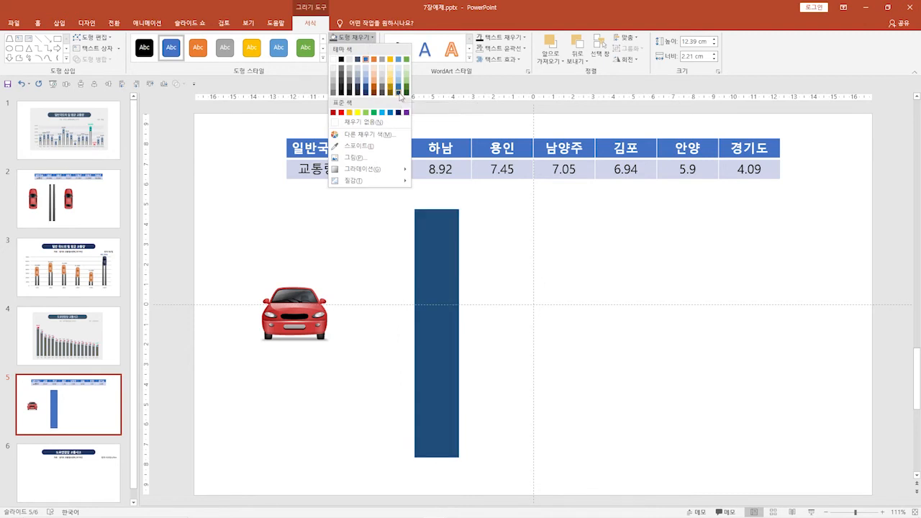
pyautogui.click(399, 92)
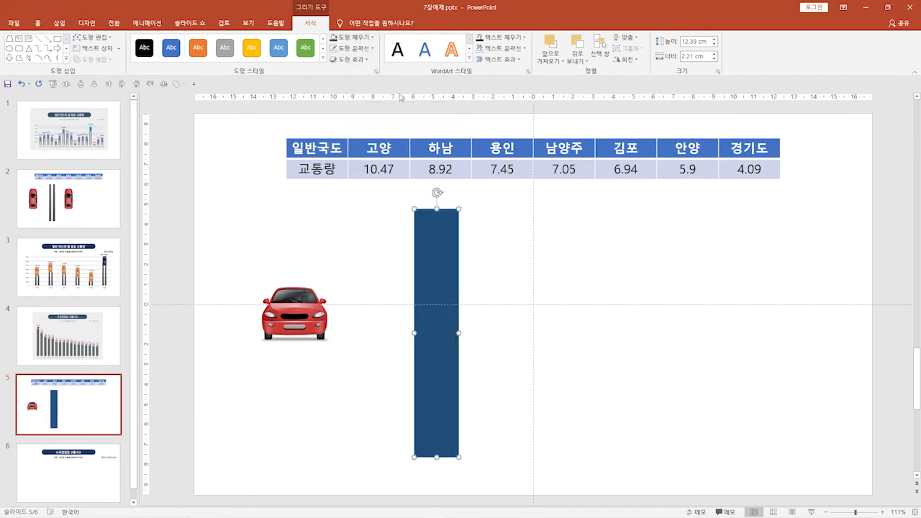
pyautogui.click(363, 48)
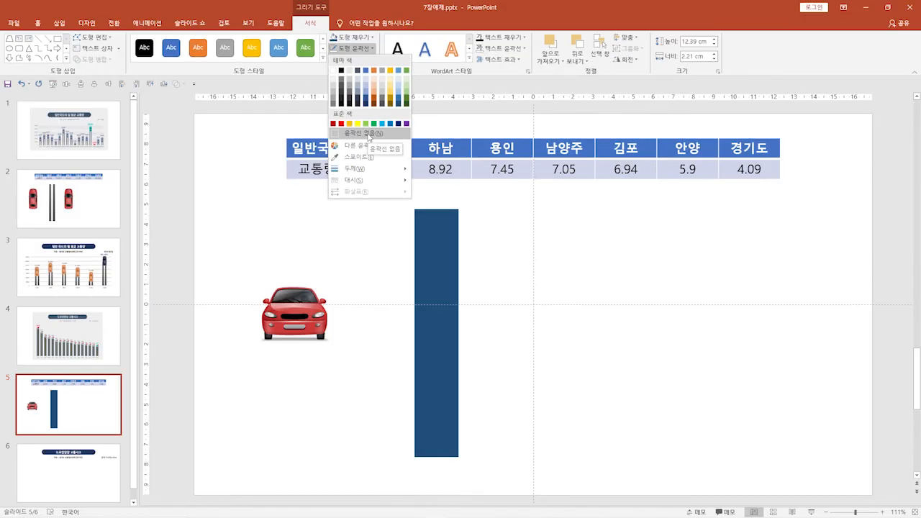
pyautogui.click(369, 136)
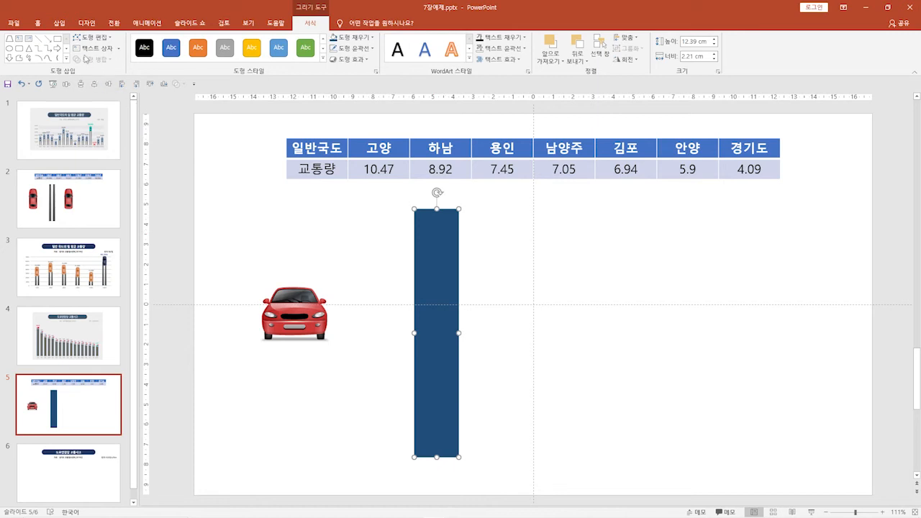
pyautogui.click(65, 25)
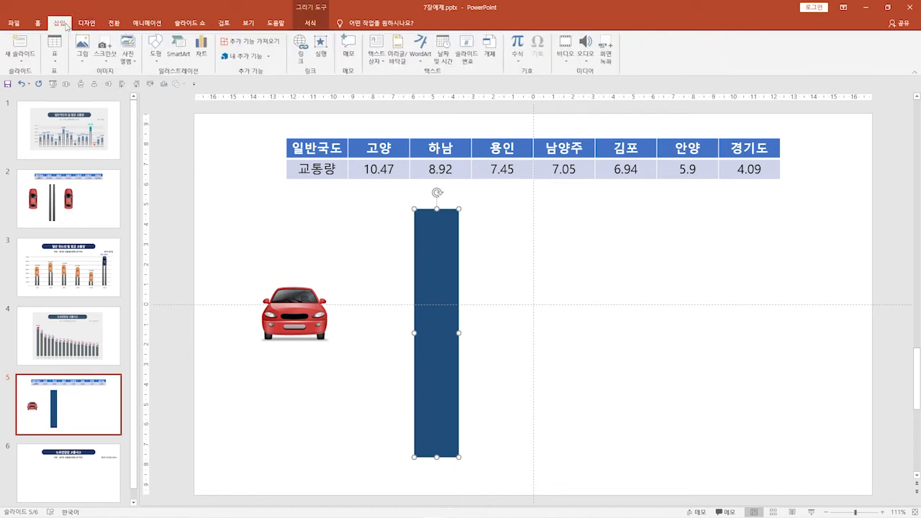
pyautogui.click(591, 244)
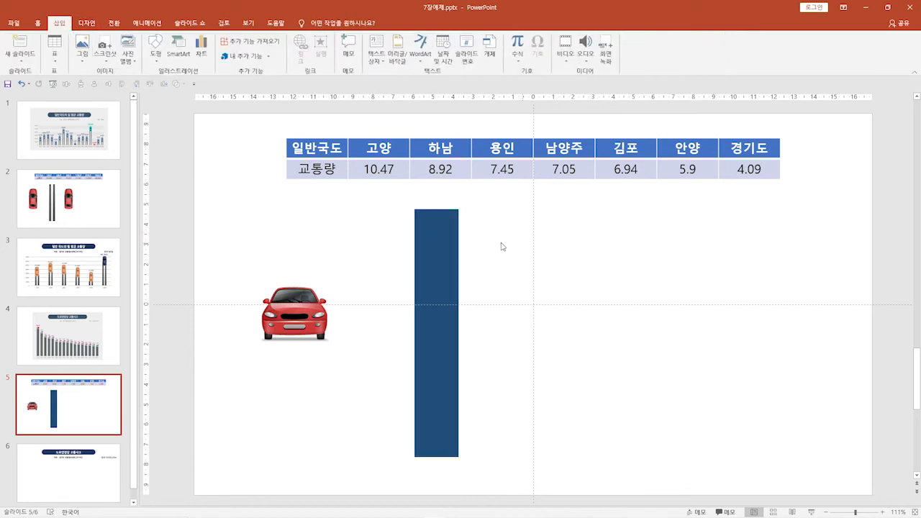
pyautogui.click(433, 238)
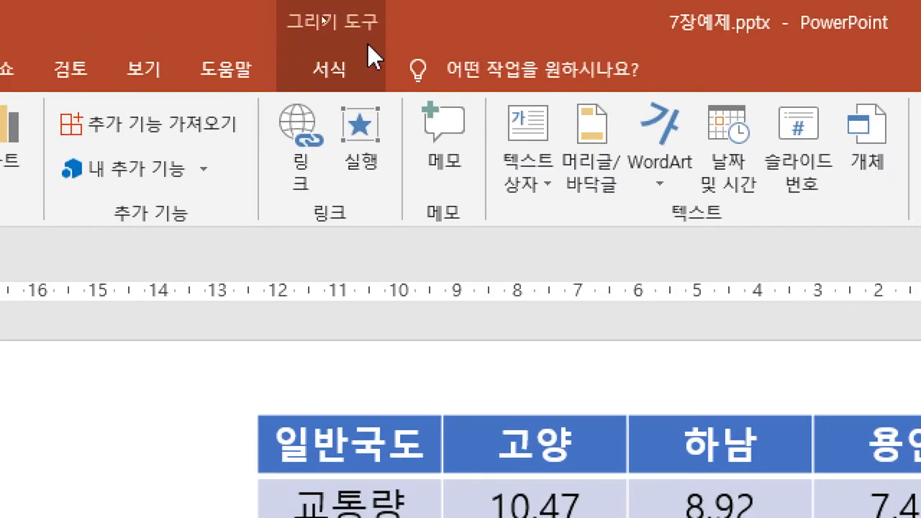
pyautogui.click(345, 78)
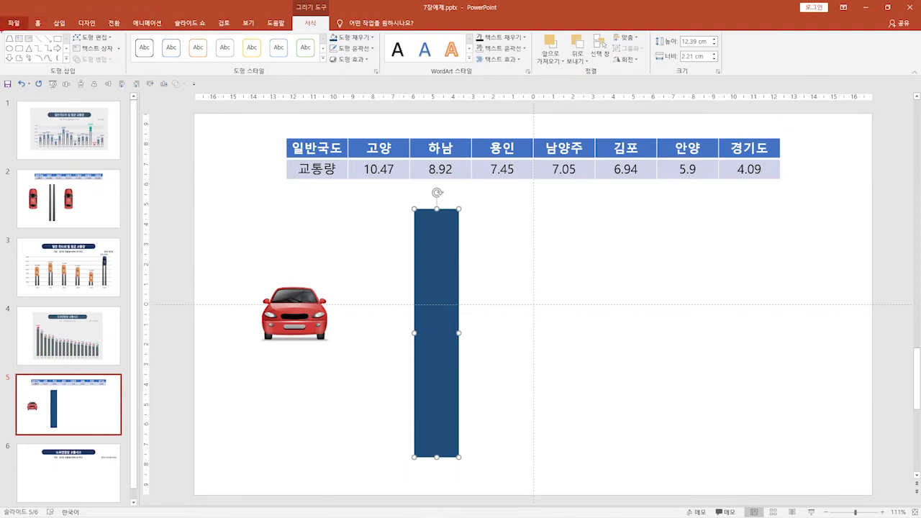
pyautogui.moveTo(2, 30)
pyautogui.mouseDown()
pyautogui.moveTo(41, 58)
pyautogui.moveTo(130, 80)
pyautogui.mouseUp()
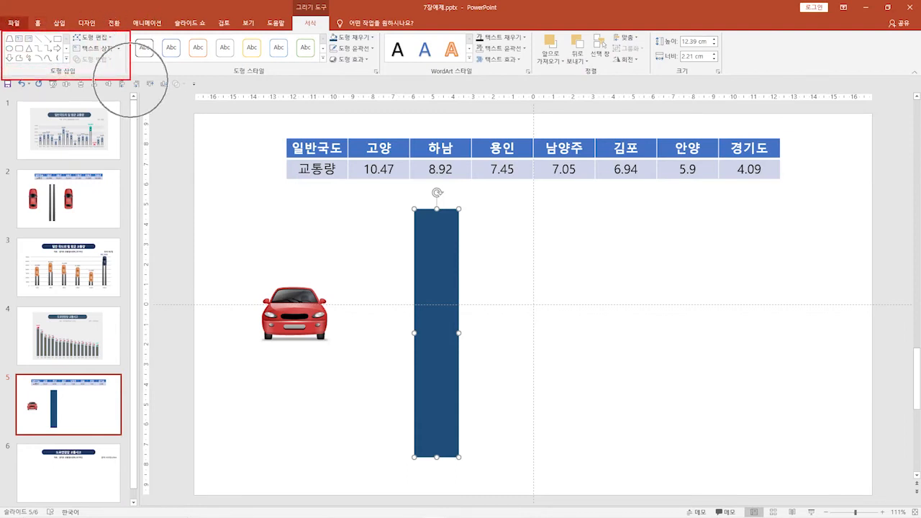
pyautogui.press('Escape')
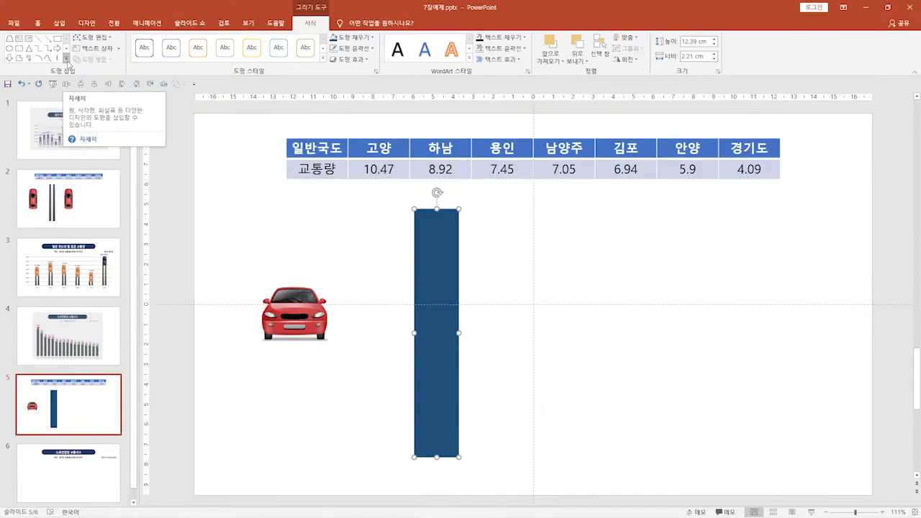
# Draw a narrow rectangle about 0.43 cm wide and 12.39 cm high down the middle of the dark blue bar
pyautogui.click(119, 74)
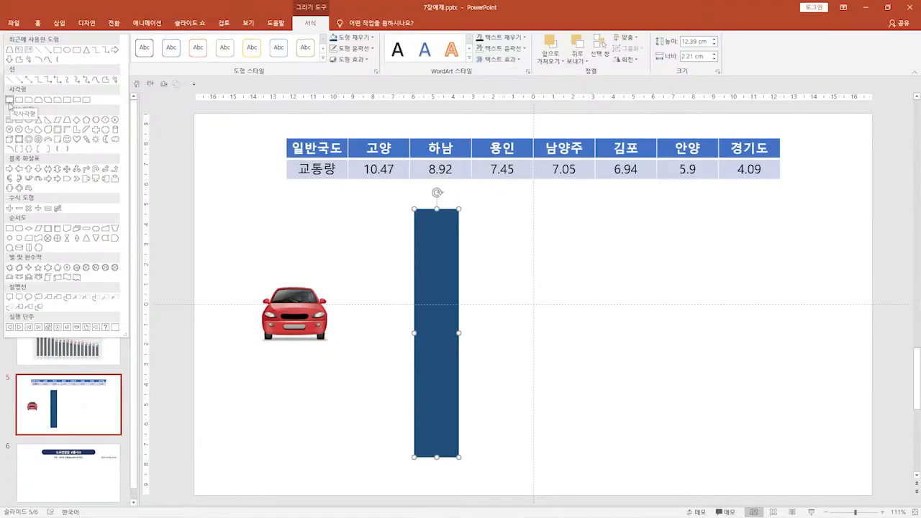
pyautogui.click(27, 101)
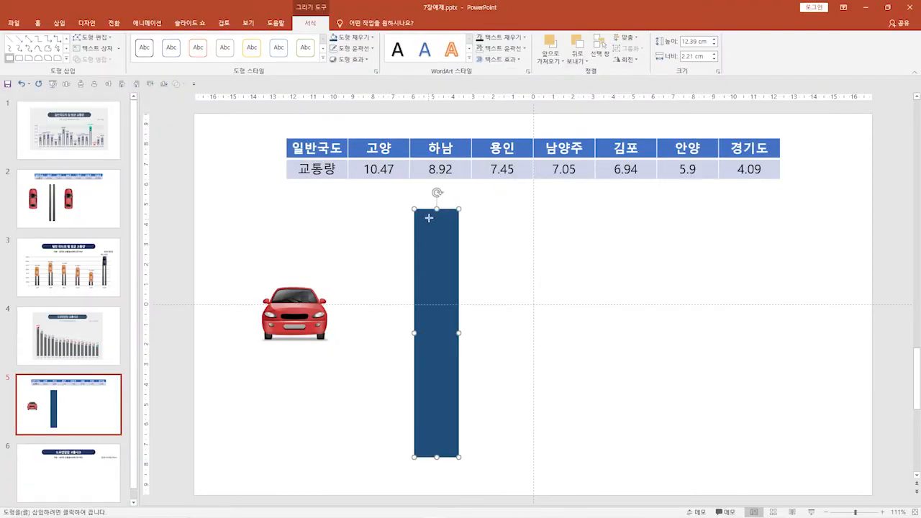
pyautogui.moveTo(431, 210); pyautogui.dragTo(439, 456)
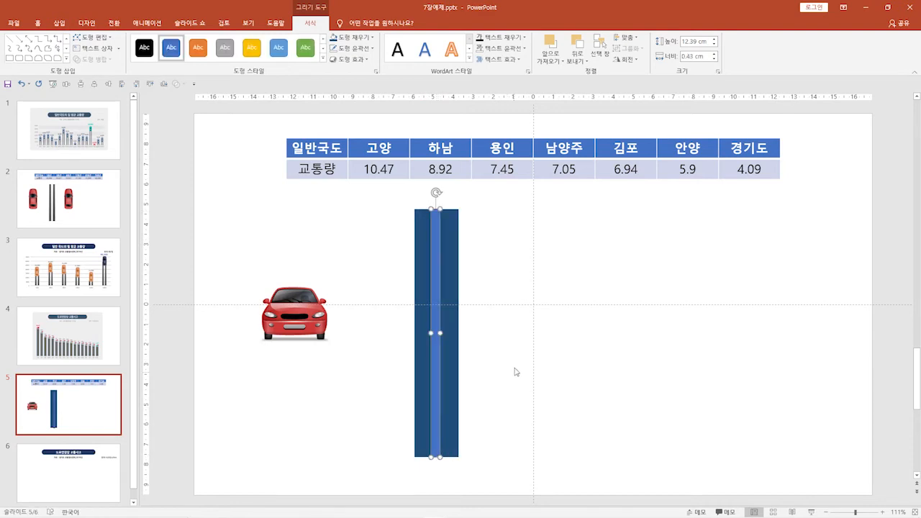